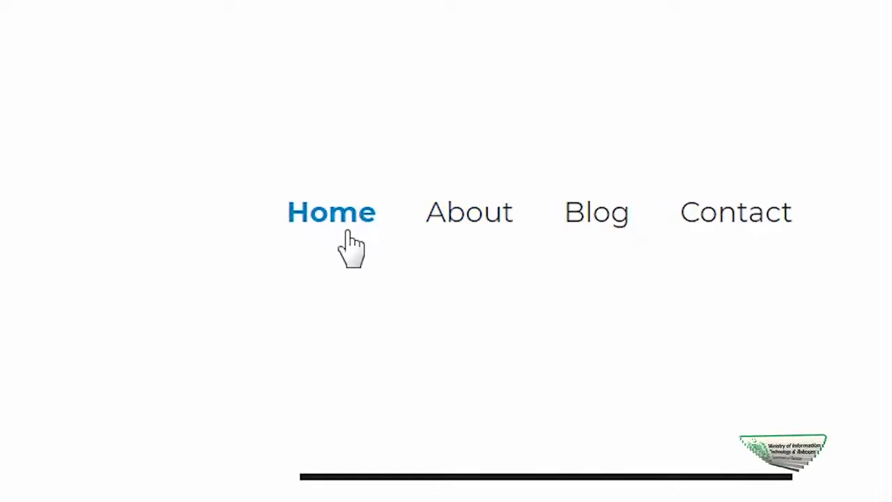
# Open the site's About and Contact pages and look through the content of each.
pyautogui.click(492, 231)
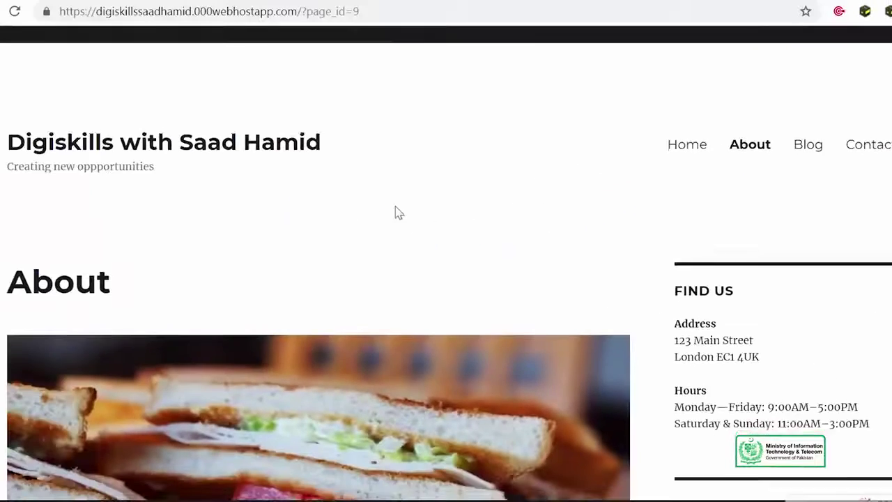
pyautogui.scroll(-3, 395, 209)
pyautogui.scroll(-6, 395, 212)
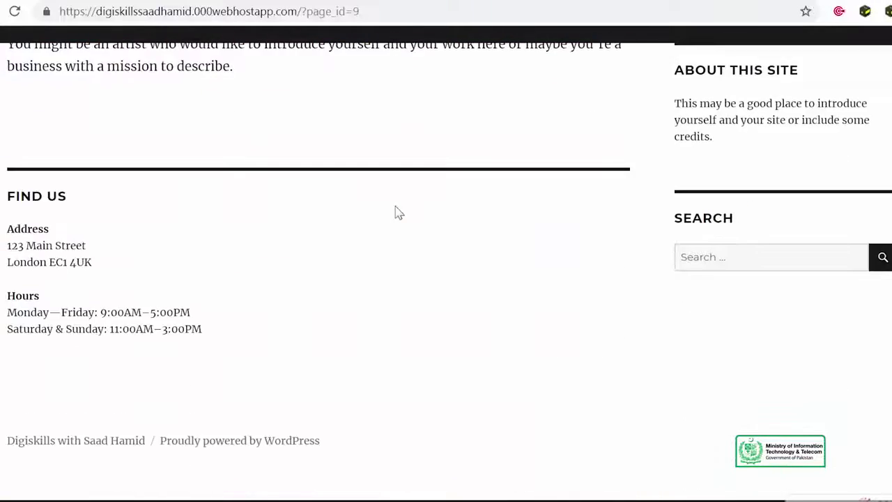
pyautogui.scroll(7, 395, 213)
pyautogui.scroll(-5, 395, 212)
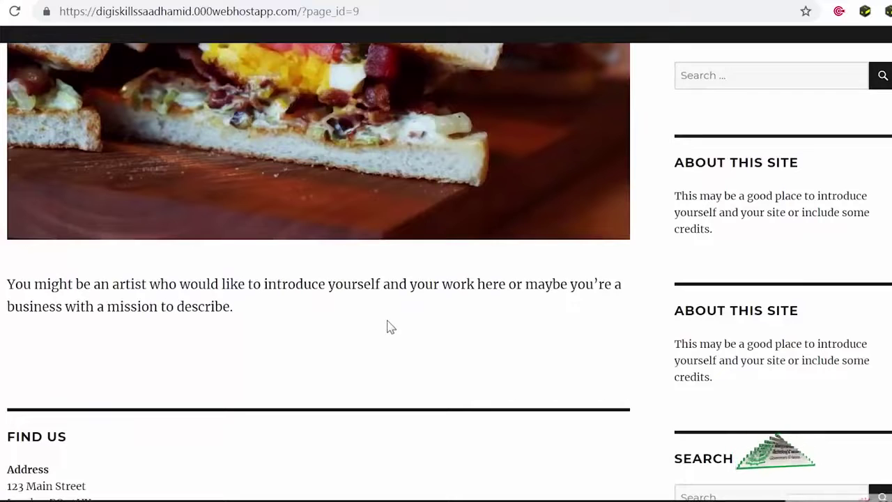
pyautogui.scroll(5, 388, 324)
pyautogui.scroll(2, 388, 325)
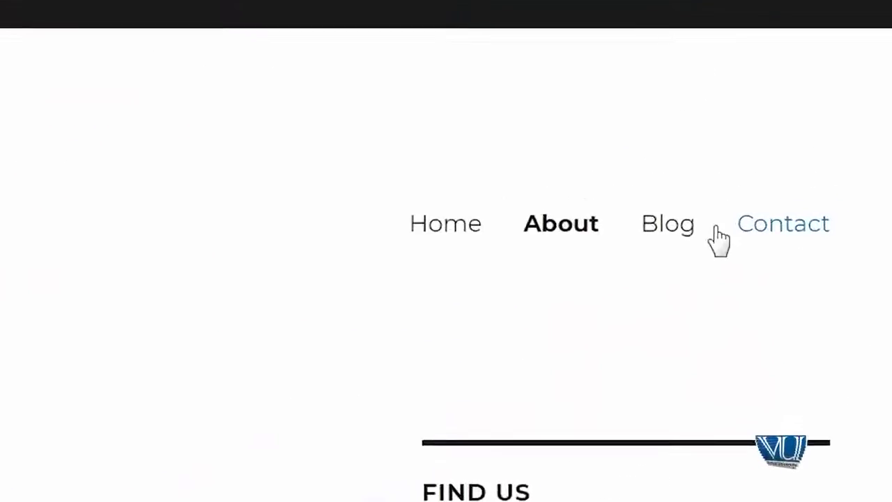
pyautogui.click(740, 277)
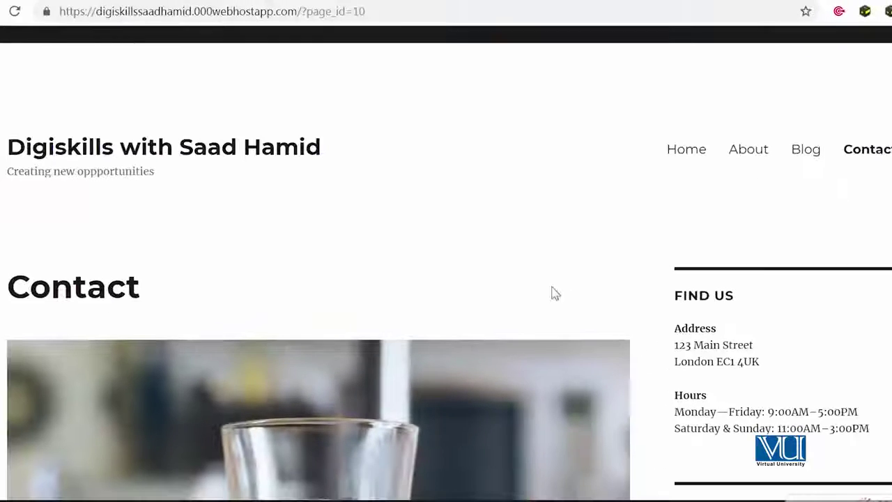
pyautogui.scroll(-10, 551, 293)
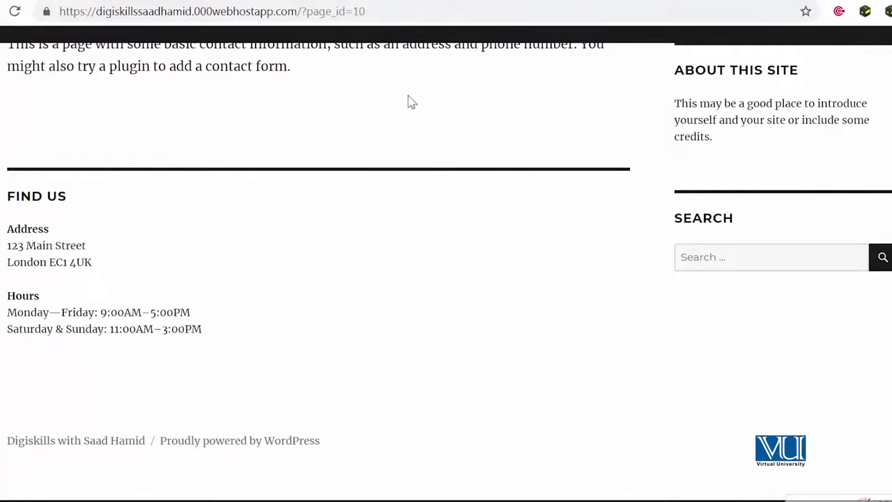
# Log in to the site's WordPress admin through its /wp-admin address and open the list of all pages.
pyautogui.click(350, 12)
pyautogui.click(333, 12)
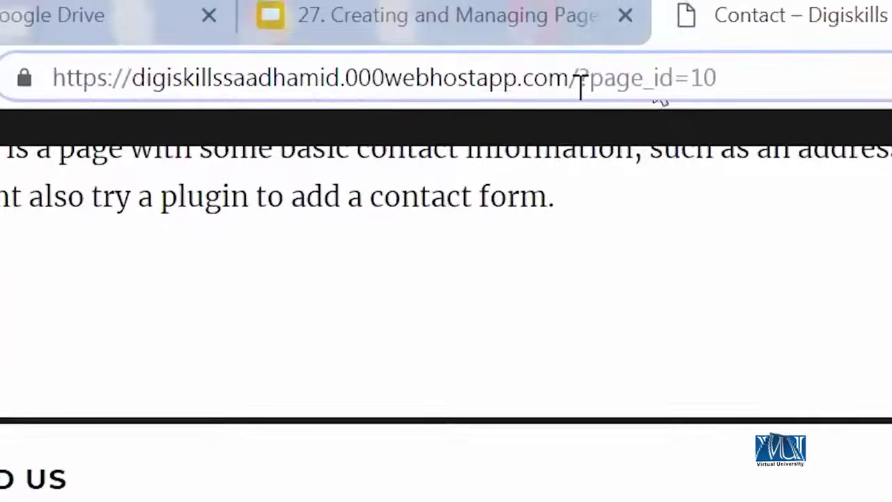
pyautogui.moveTo(580, 83); pyautogui.dragTo(760, 74)
pyautogui.write('wp')
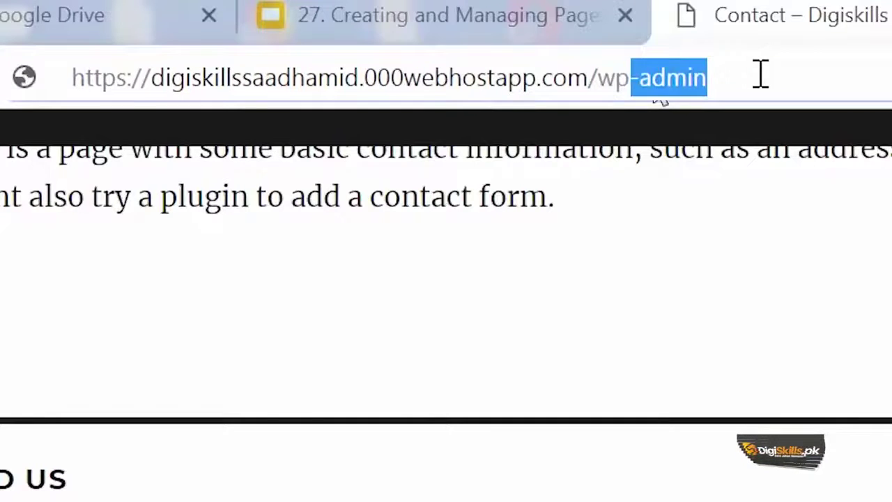
pyautogui.press('Return')
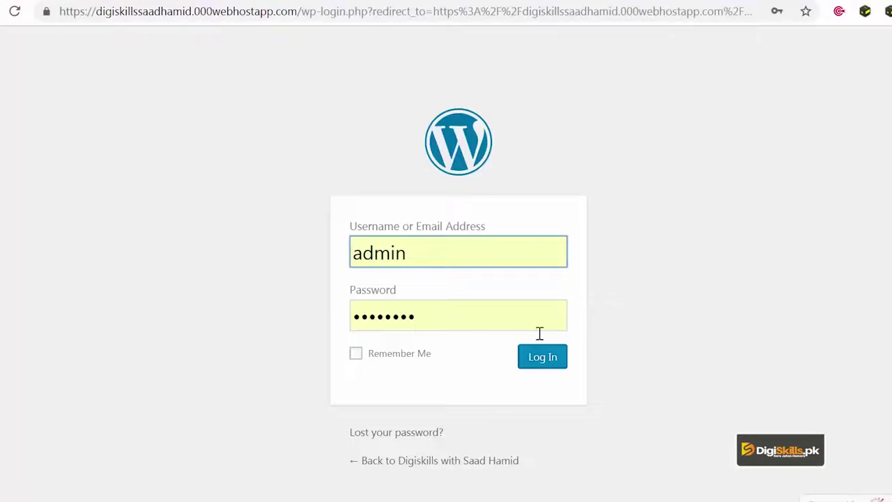
pyautogui.click(521, 360)
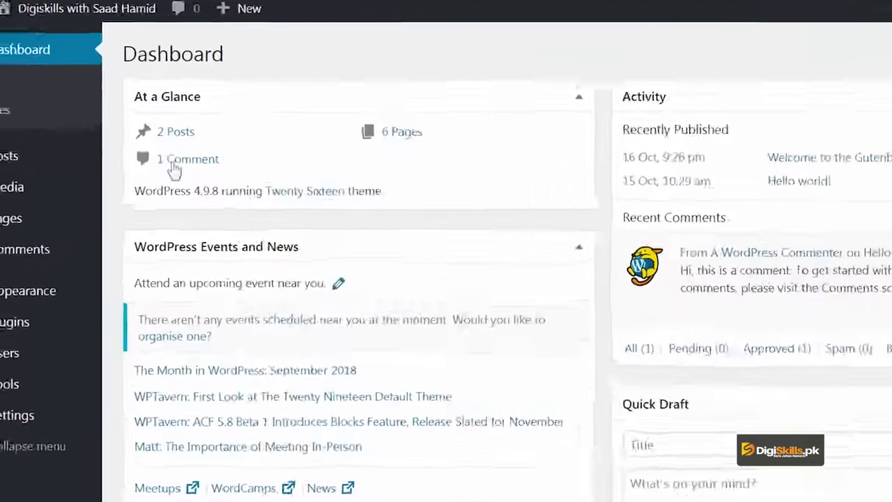
pyautogui.moveTo(49, 224)
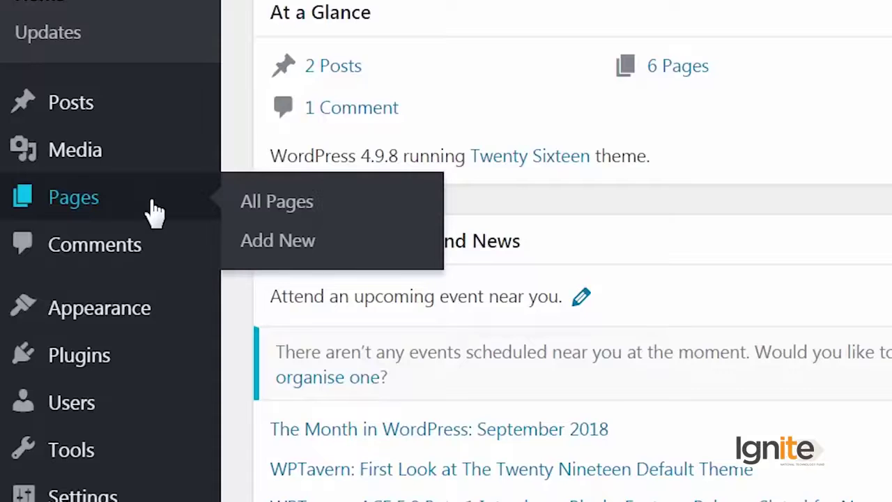
pyautogui.click(306, 206)
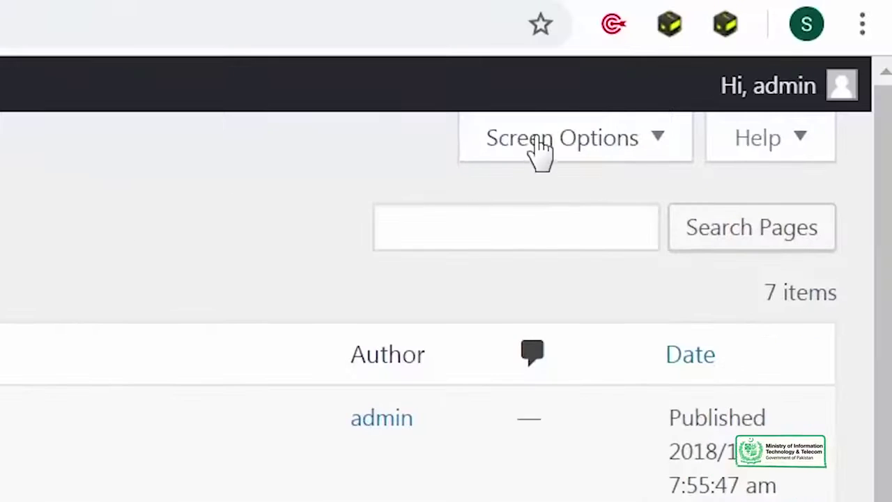
# Hide the Author and Comments columns in the pages list's screen options and show both again.
pyautogui.click(537, 153)
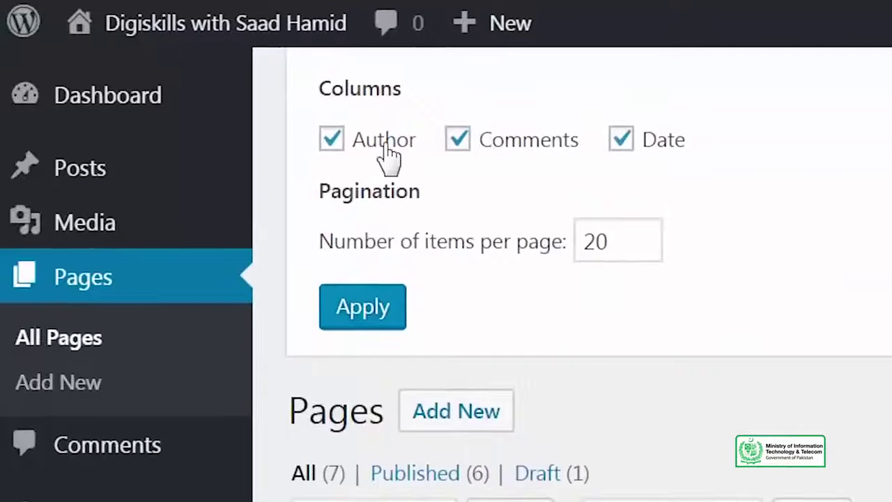
pyautogui.click(387, 157)
pyautogui.click(506, 160)
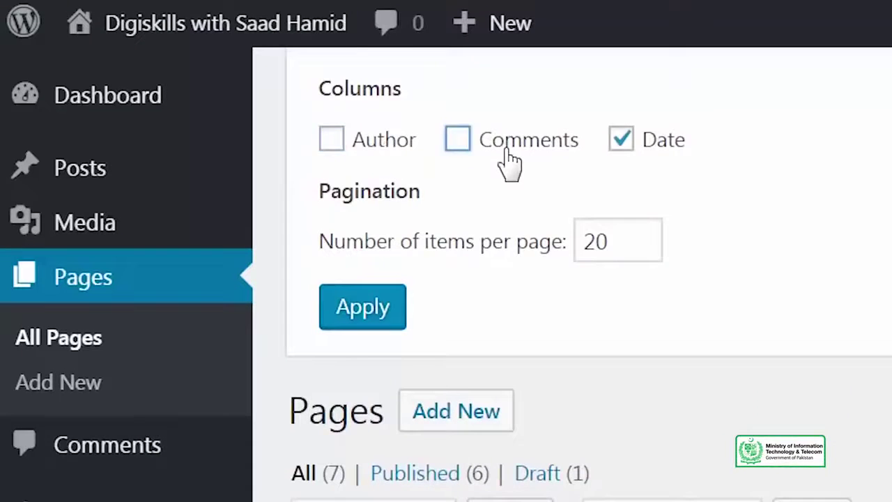
pyautogui.click(499, 160)
pyautogui.click(383, 151)
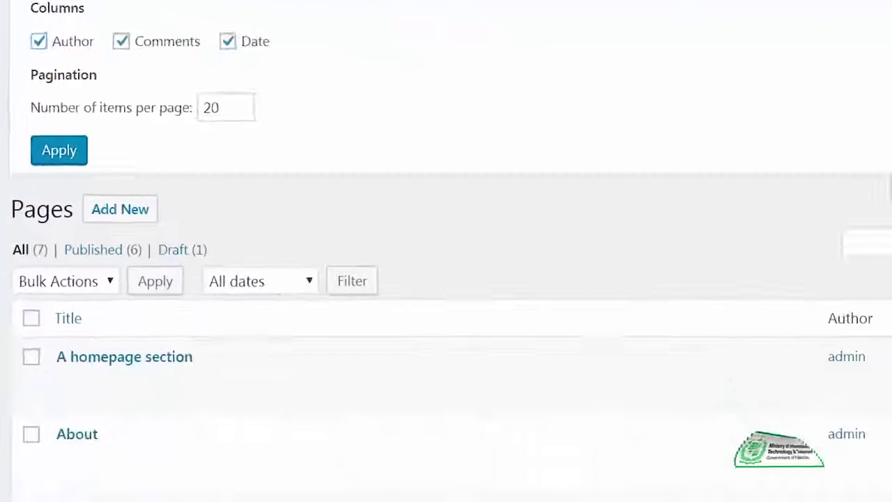
# Look through the pages list, open Quick Edit for the About page and examine its parent, order and password options.
pyautogui.scroll(-5, 478, 368)
pyautogui.moveTo(484, 368)
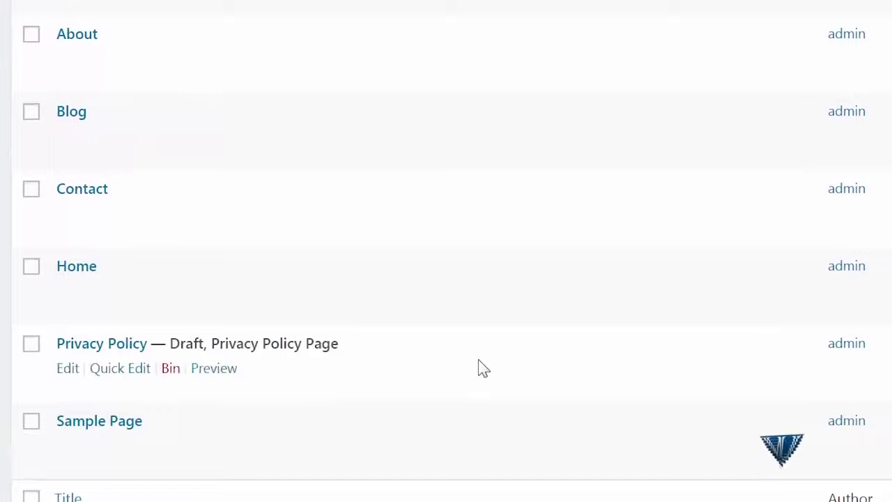
pyautogui.scroll(3, 484, 368)
pyautogui.scroll(-2, 483, 368)
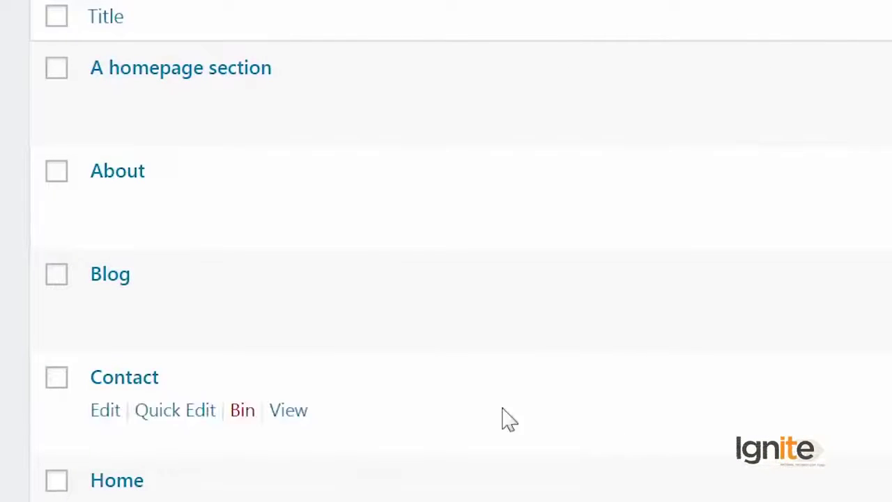
pyautogui.moveTo(264, 183)
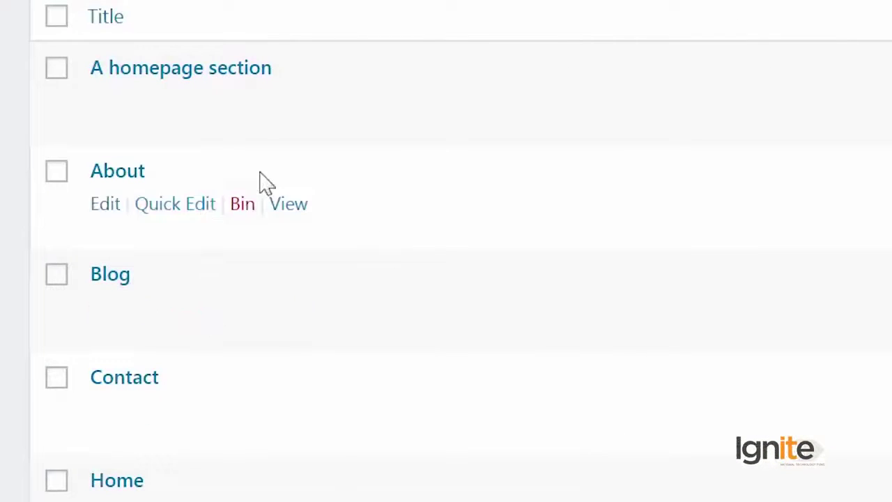
pyautogui.click(188, 205)
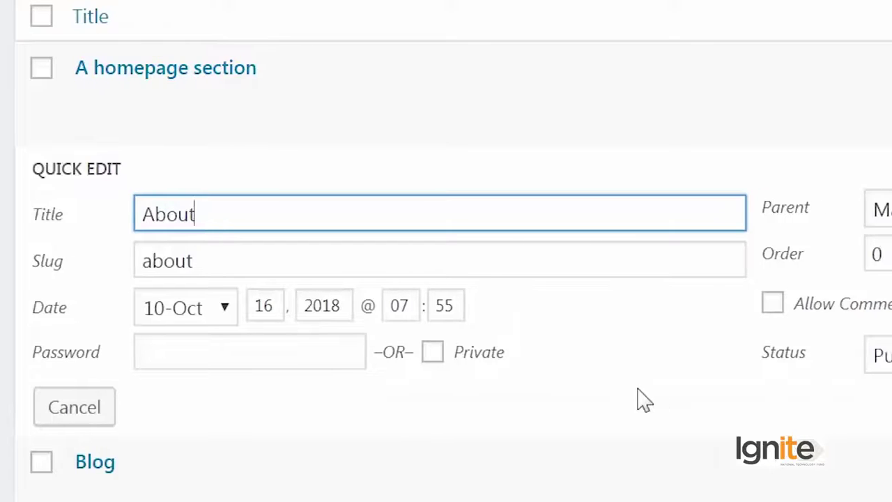
pyautogui.click(613, 222)
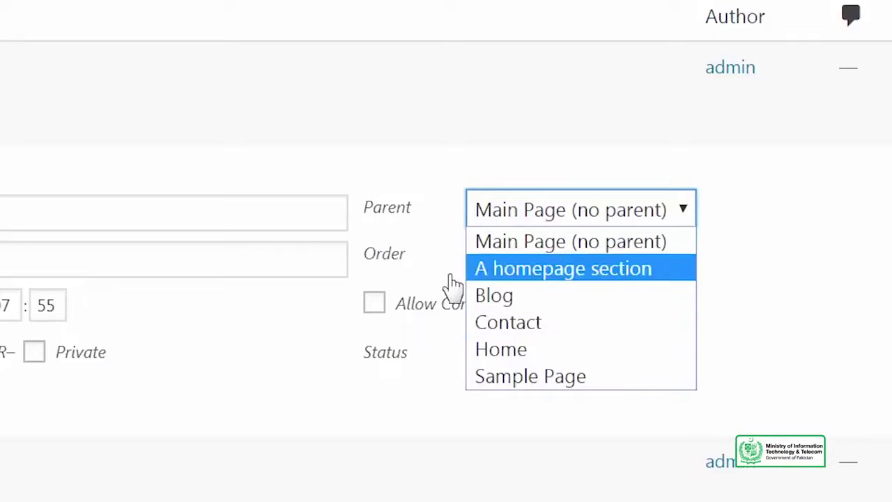
pyautogui.click(381, 263)
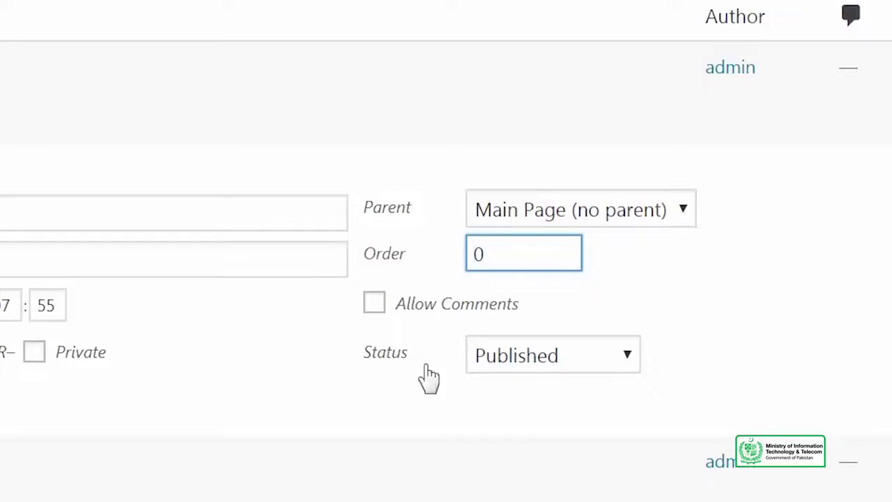
pyautogui.click(246, 349)
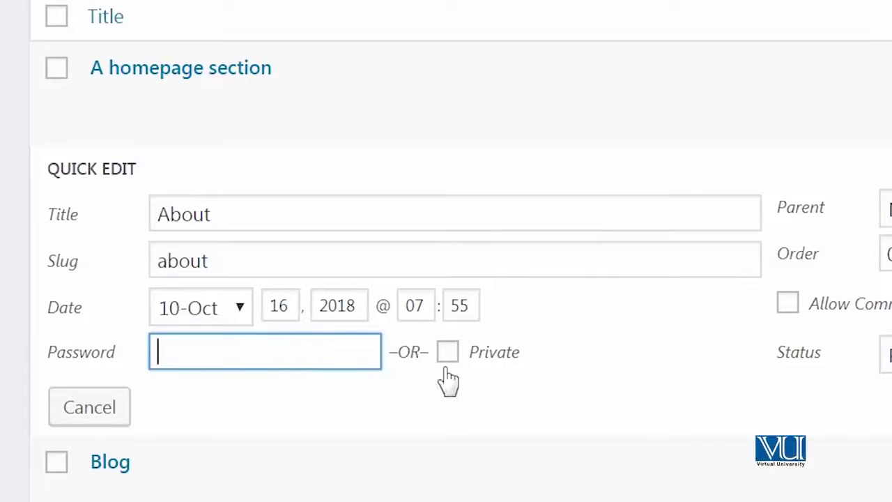
# Search the site's pages for "about".
pyautogui.scroll(2, 501, 247)
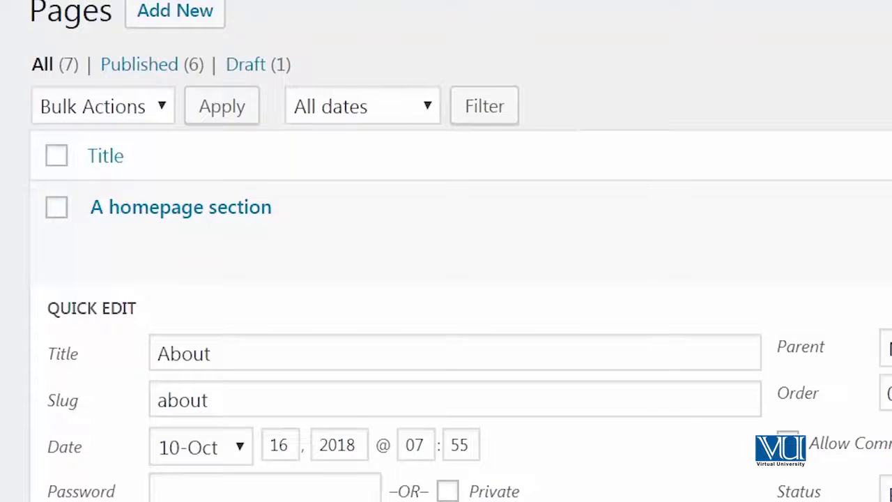
pyautogui.click(507, 61)
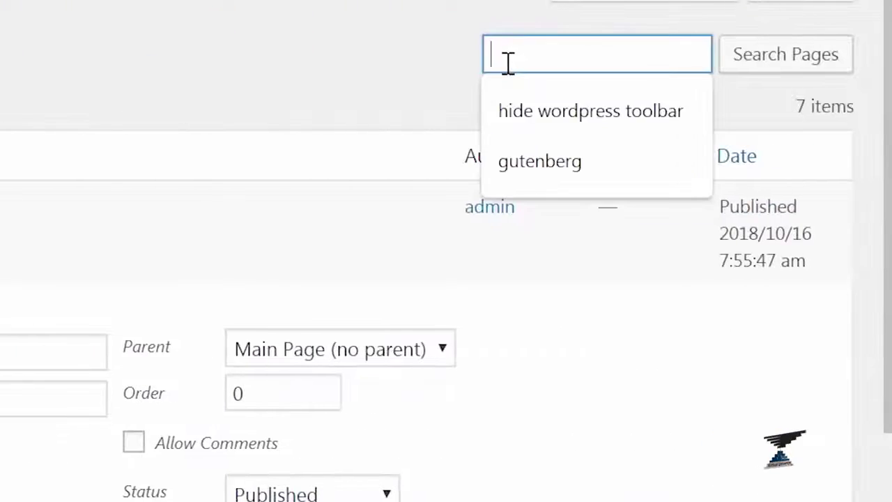
pyautogui.write('about')
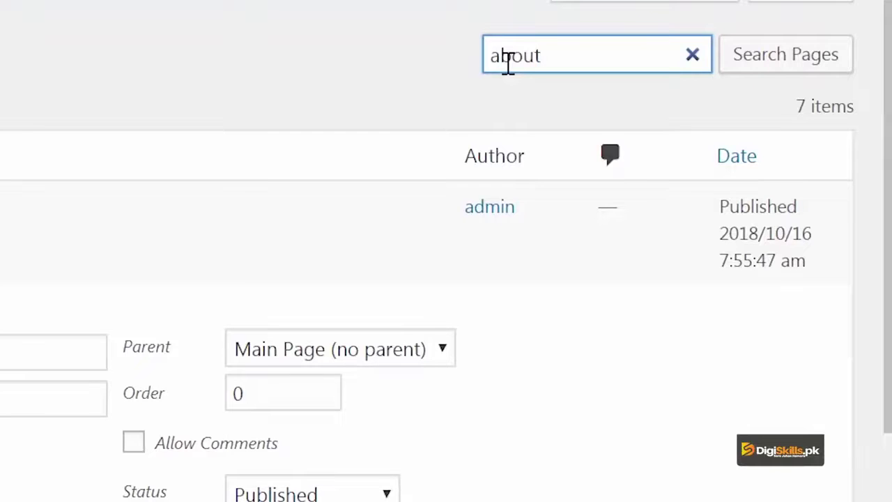
pyautogui.press('Return')
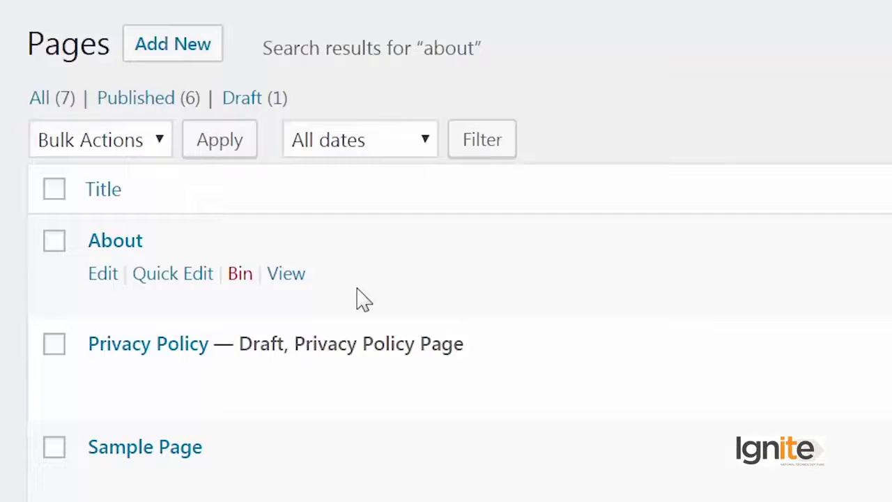
# Add a new page titled "DigiSkills" and publish it.
pyautogui.click(172, 55)
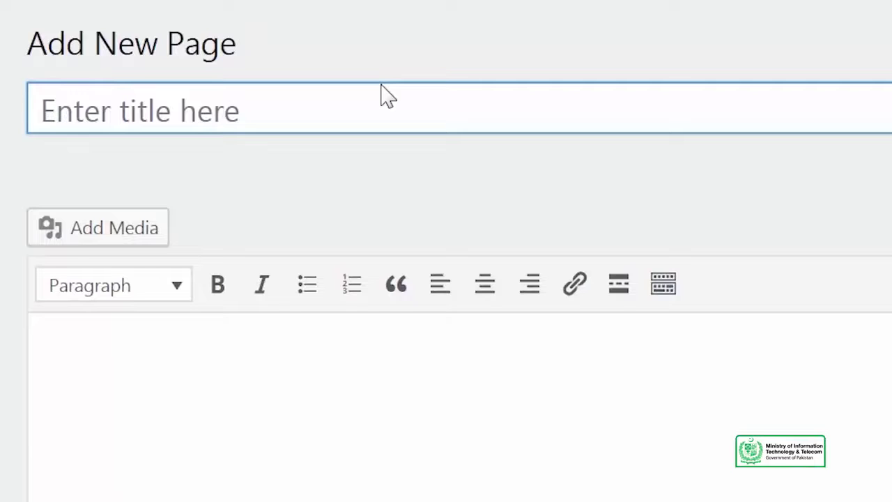
pyautogui.write('D')
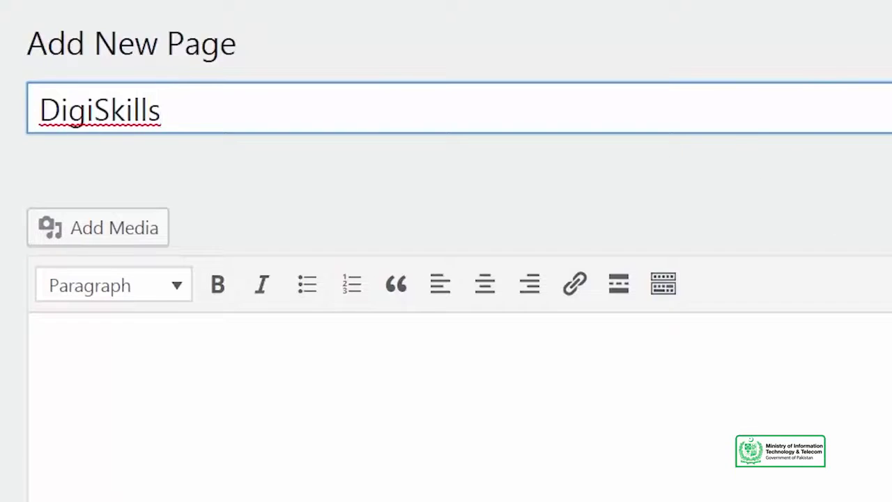
pyautogui.click(791, 377)
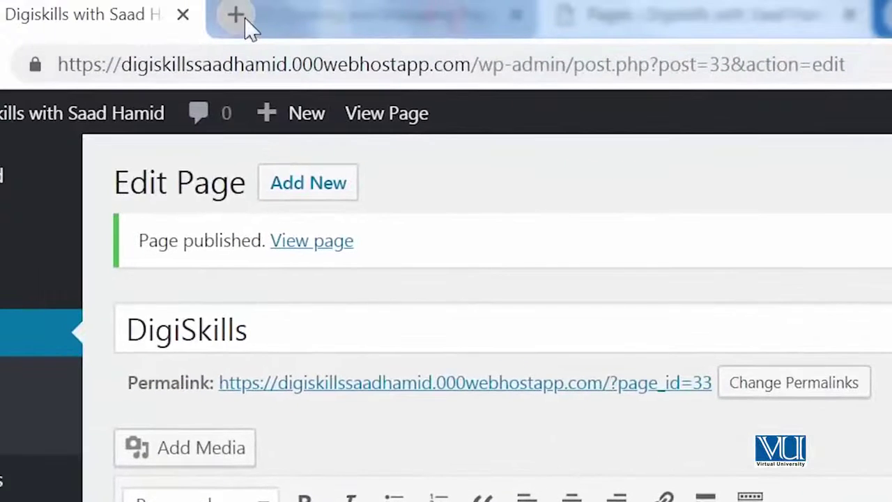
# Open mangobaaz.com and wpbeginner.com in separate new browser tabs.
pyautogui.click(243, 17)
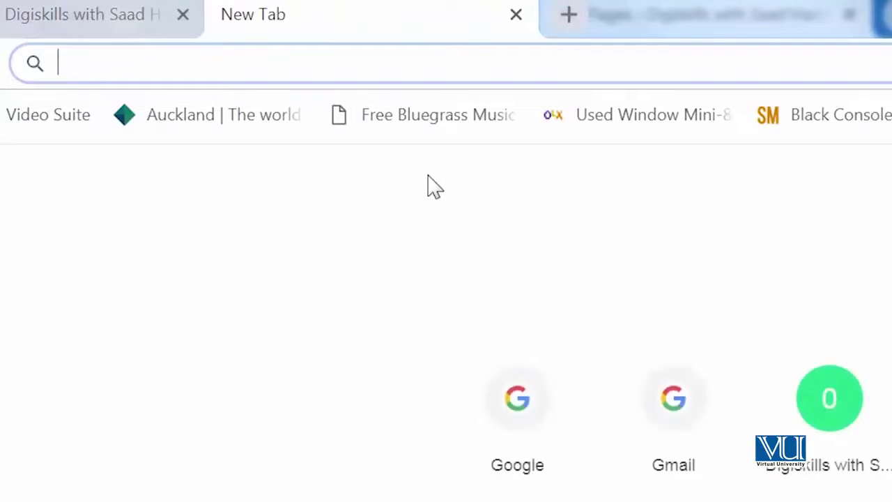
pyautogui.write('mangobaaz.com')
pyautogui.press('Return')
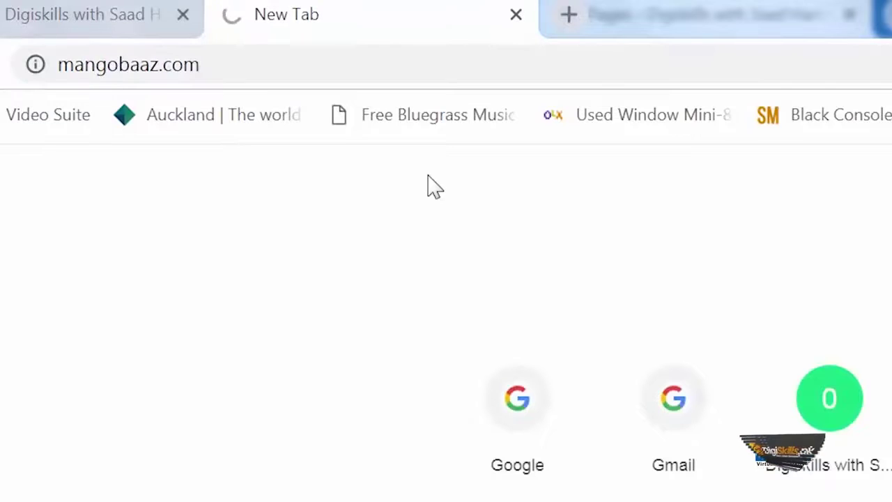
pyautogui.click(567, 20)
pyautogui.write('wpbeginner.com')
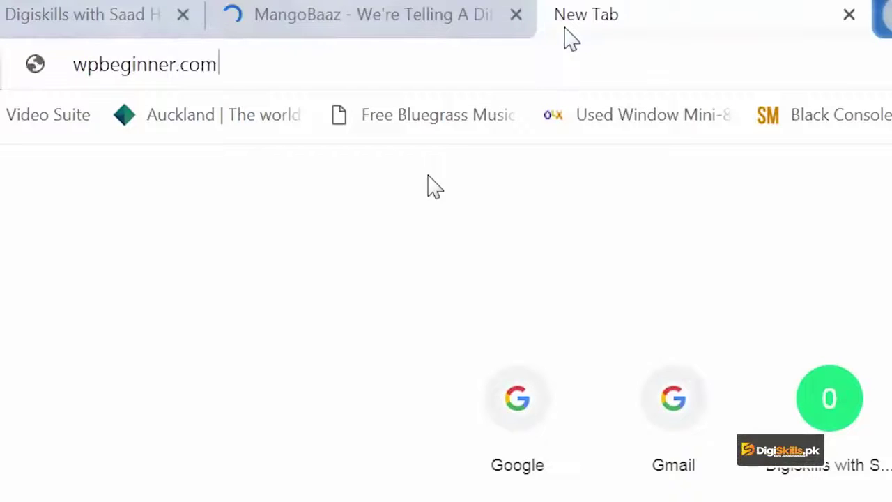
pyautogui.press('Return')
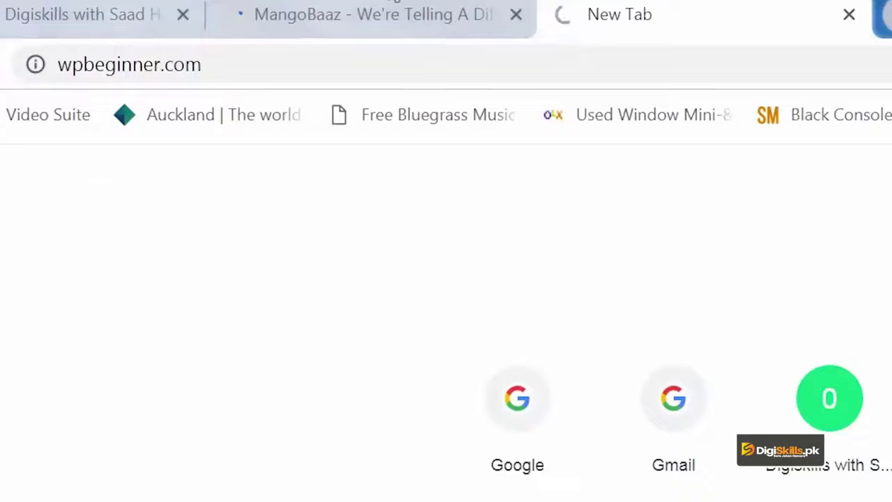
# Switch to the MangoBaaz site and look over its home page.
pyautogui.click(386, 27)
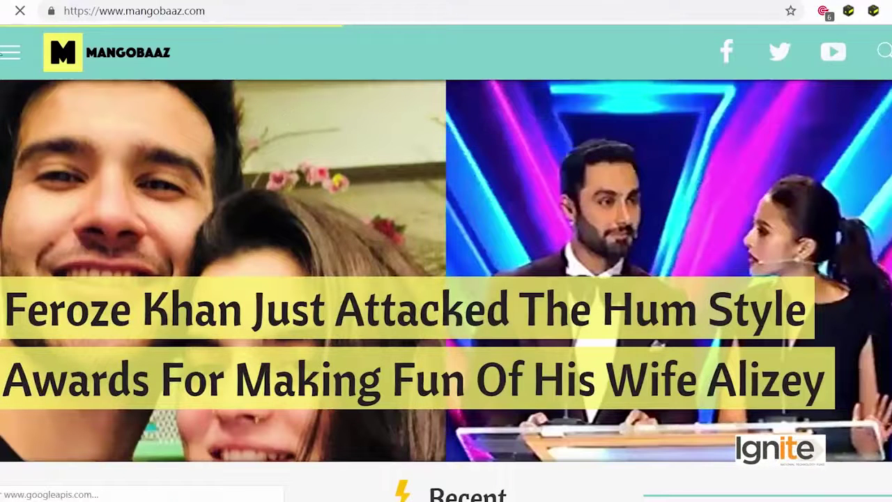
pyautogui.scroll(-3, 167, 367)
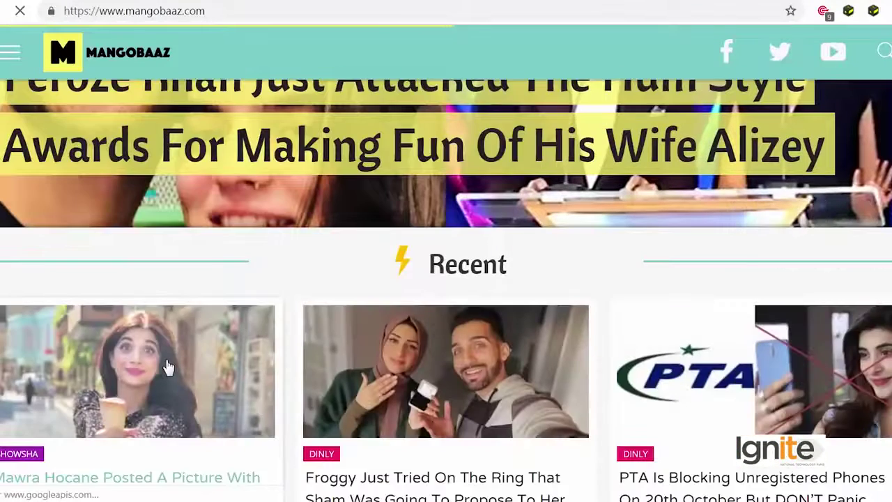
pyautogui.scroll(3, 167, 367)
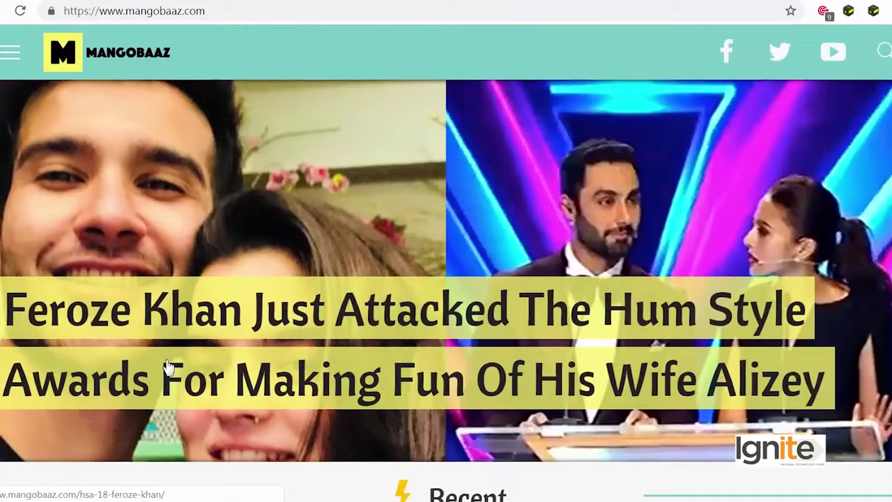
# Open the About and Careers pages from the MangoBaaz site menu in new browser tabs.
pyautogui.click(11, 58)
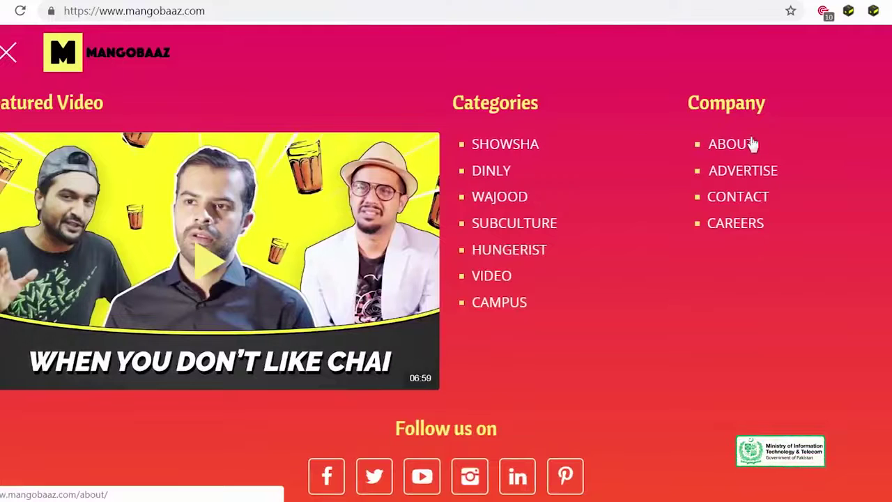
pyautogui.rightClick(725, 173)
pyautogui.click(759, 184)
pyautogui.rightClick(723, 152)
pyautogui.click(745, 159)
pyautogui.rightClick(725, 227)
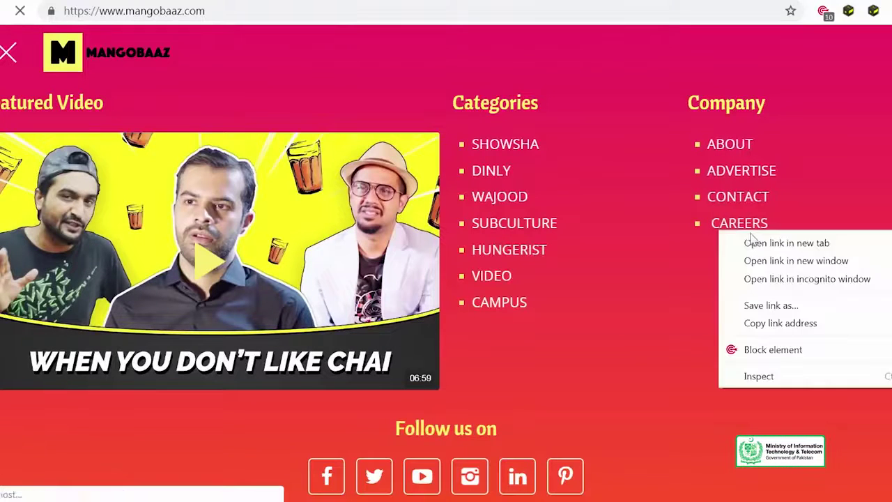
pyautogui.click(753, 242)
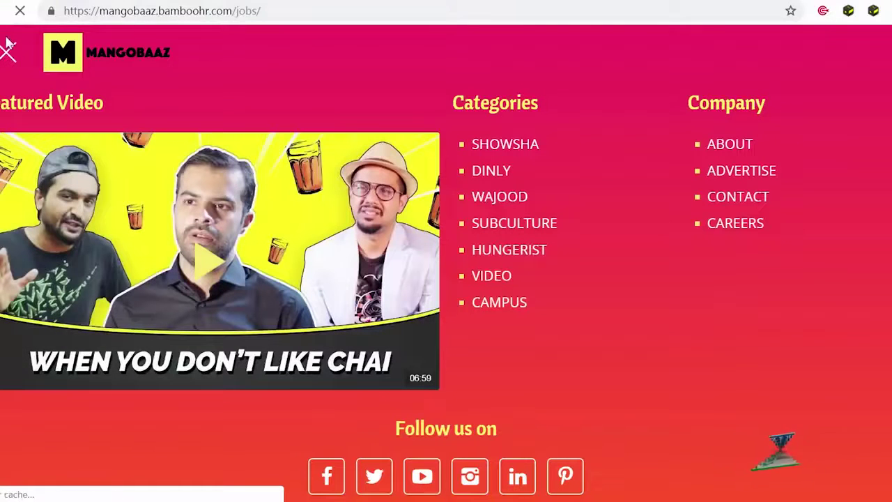
# Look through the current openings on the MangoBaaz careers page and return to the MangoBaaz home page.
pyautogui.scroll(-5, 105, 170)
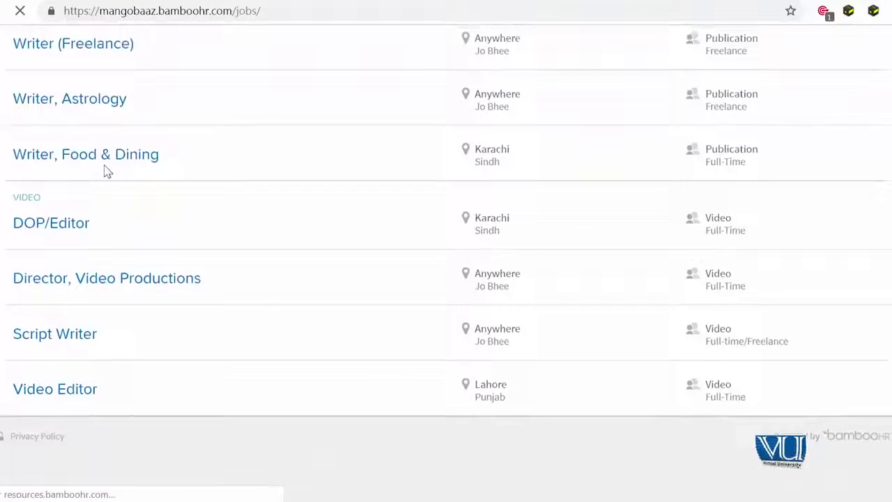
pyautogui.scroll(5, 105, 171)
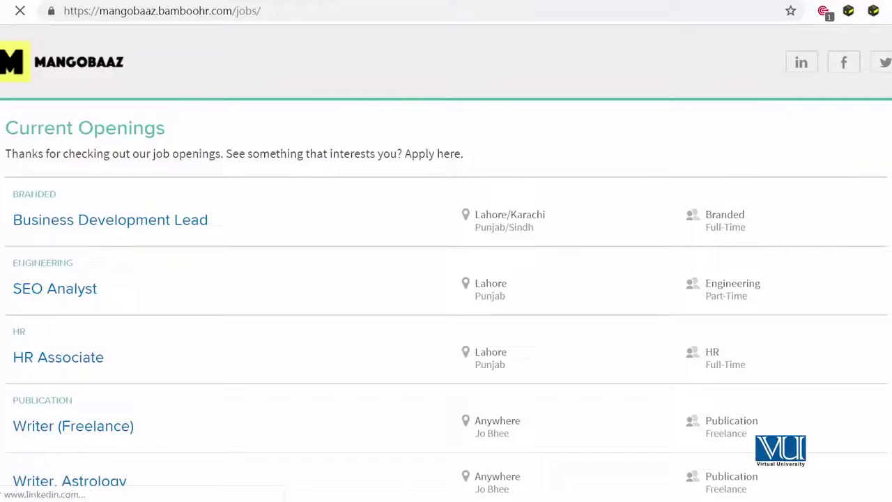
pyautogui.hotkey('alt', 'Left')
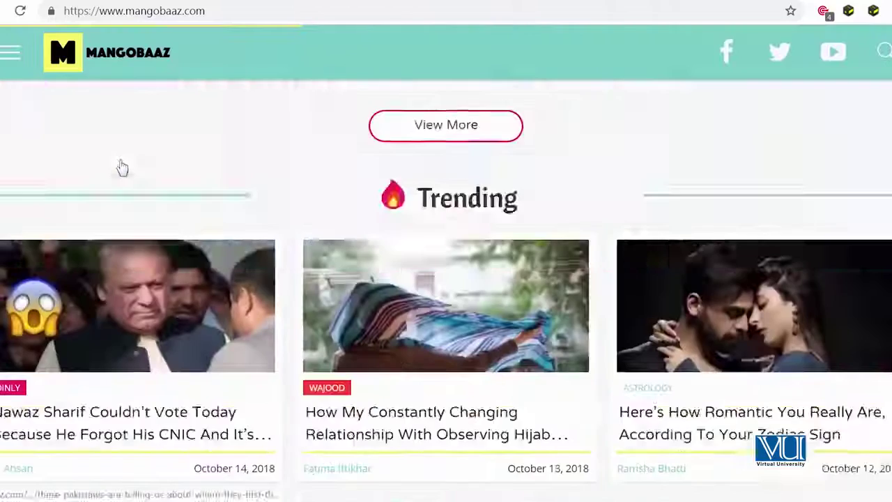
# Open the MangoBaaz Privacy Policy page and read through it and the site's About page.
pyautogui.scroll(-10, 121, 166)
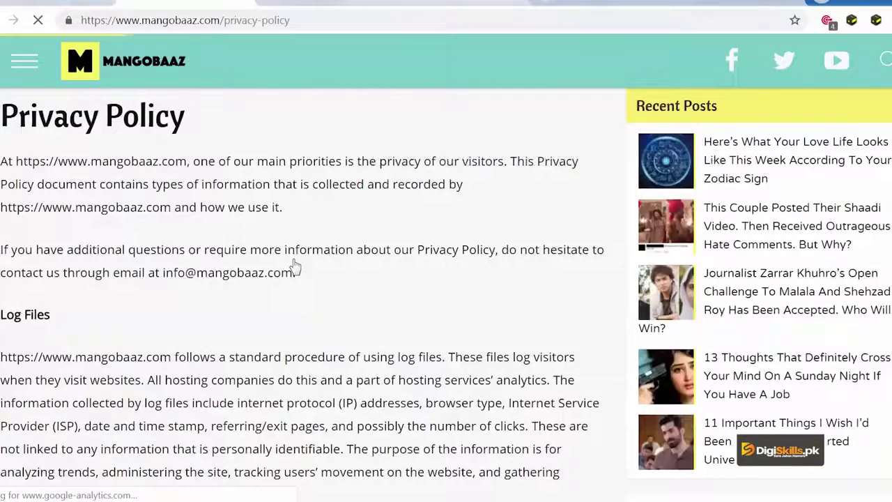
pyautogui.scroll(-5, 295, 265)
pyautogui.scroll(-20, 295, 265)
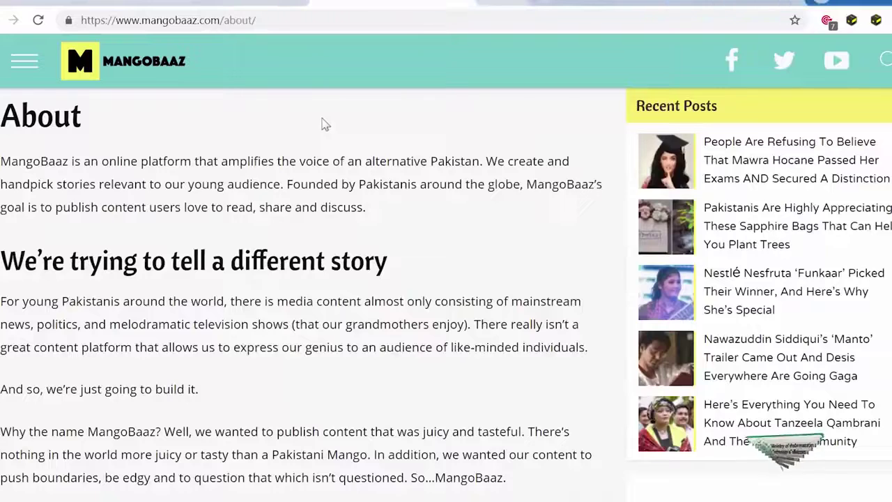
pyautogui.scroll(-7, 295, 145)
pyautogui.scroll(7, 295, 146)
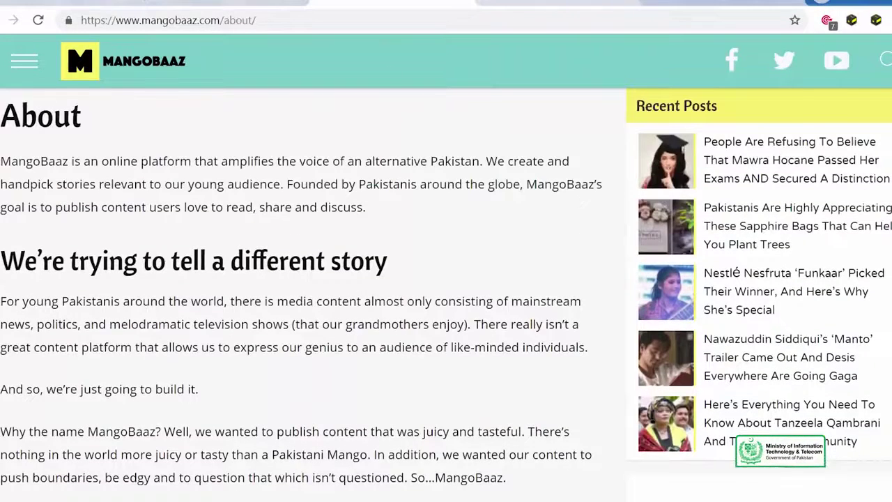
# Close the MangoBaaz job openings page and switch to the WPBeginner home page.
pyautogui.click(593, 2)
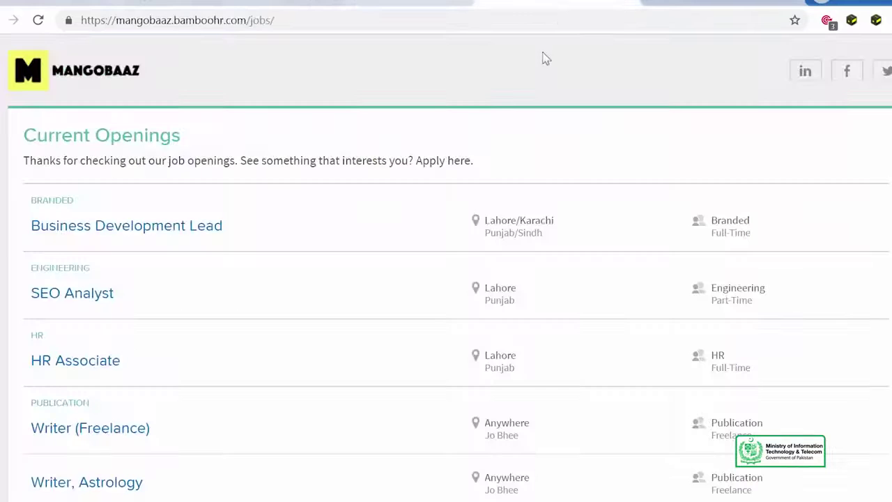
pyautogui.click(627, 3)
pyautogui.click(509, 4)
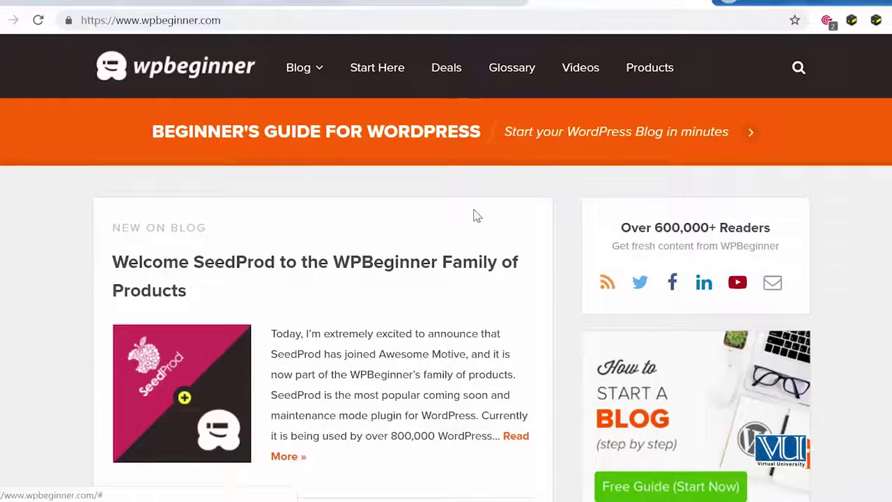
# Open the Contact Us and About Us pages from WPBeginner's footer site links in new browser tabs.
pyautogui.scroll(-20, 473, 216)
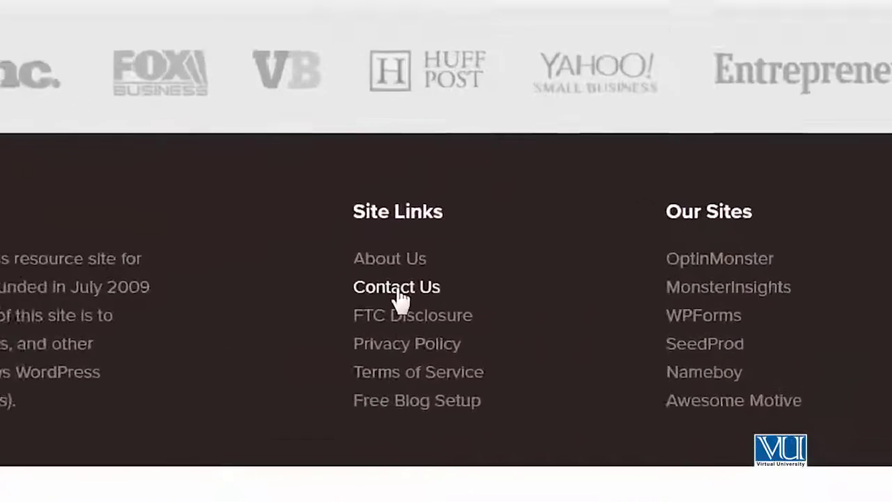
pyautogui.rightClick(401, 292)
pyautogui.click(424, 301)
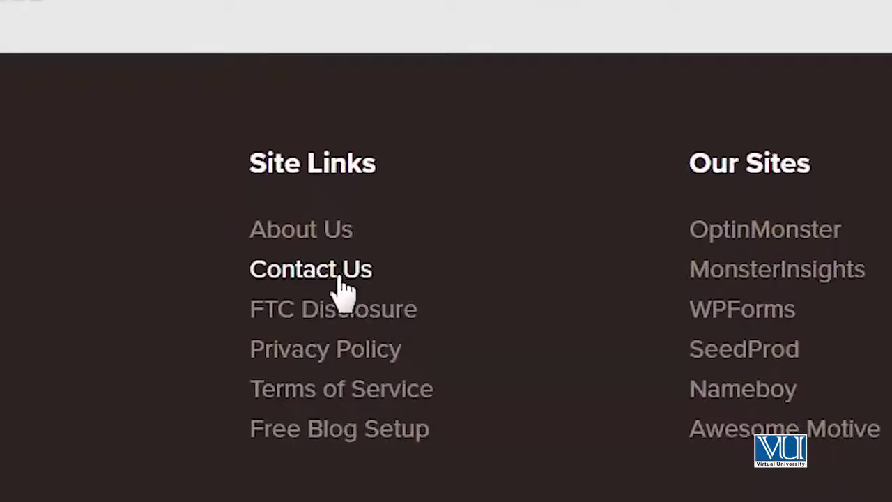
pyautogui.rightClick(314, 237)
pyautogui.click(351, 258)
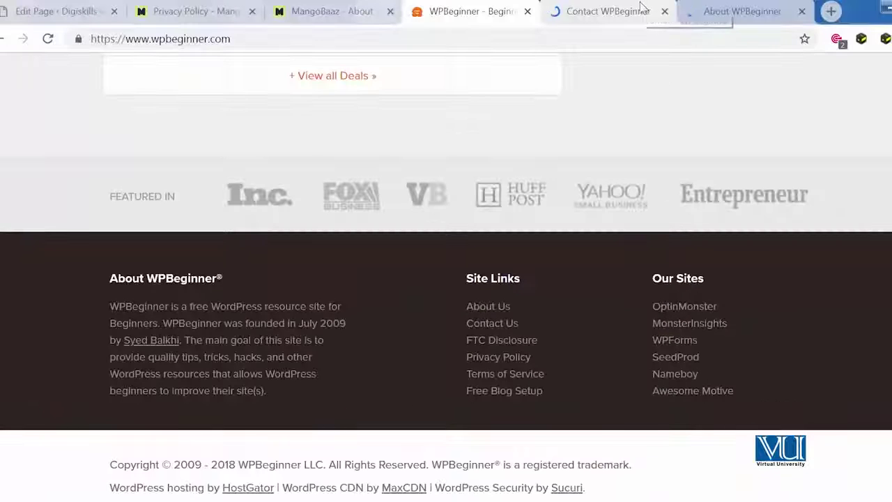
# Examine the Contact WPBeginner page, including its introductory text and contact form.
pyautogui.click(608, 15)
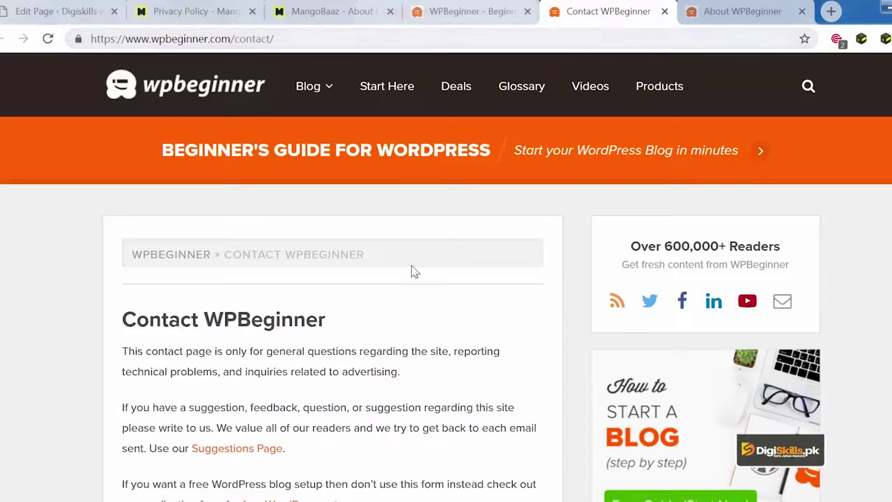
pyautogui.scroll(-10, 411, 272)
pyautogui.scroll(7, 411, 271)
pyautogui.scroll(2, 411, 272)
pyautogui.scroll(-4, 411, 272)
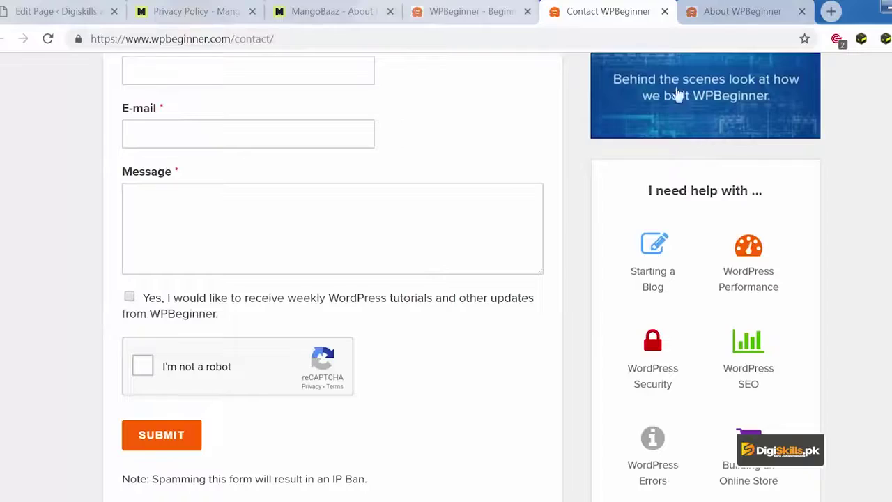
# Examine the About WPBeginner page from its introduction through the founder's story to the useful links.
pyautogui.click(764, 12)
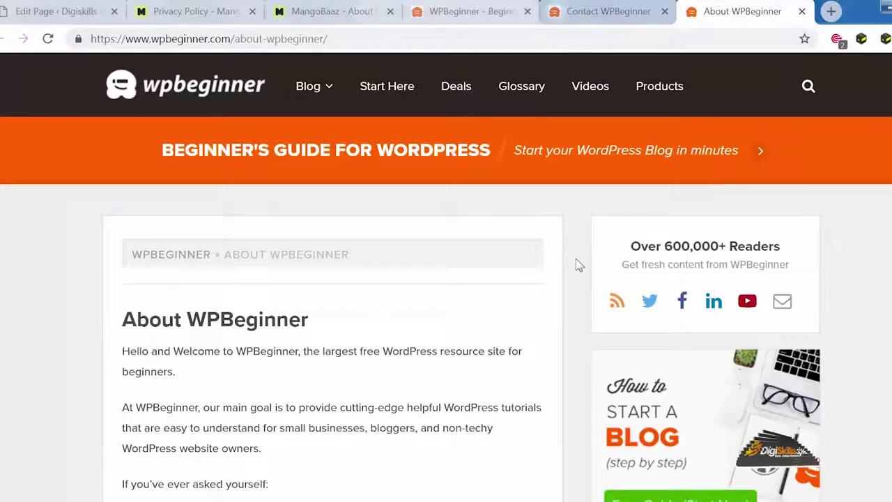
pyautogui.scroll(-15, 576, 264)
pyautogui.scroll(4, 575, 264)
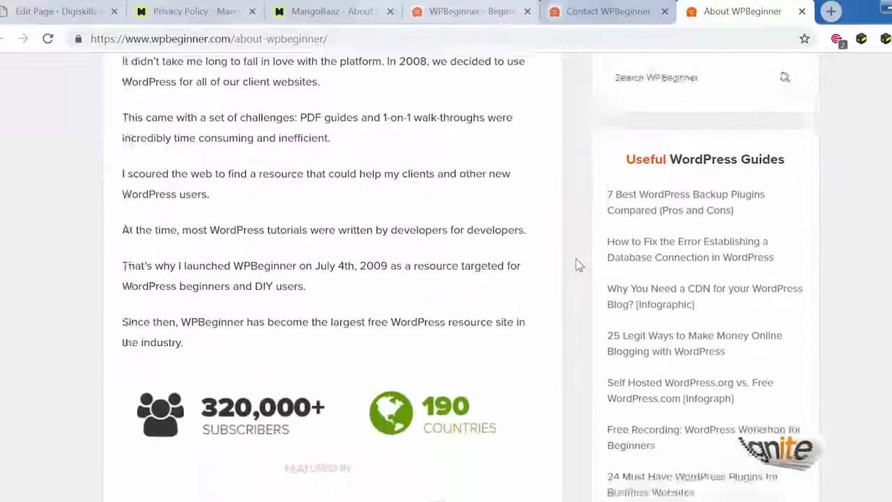
pyautogui.scroll(9, 577, 265)
pyautogui.scroll(-4, 577, 265)
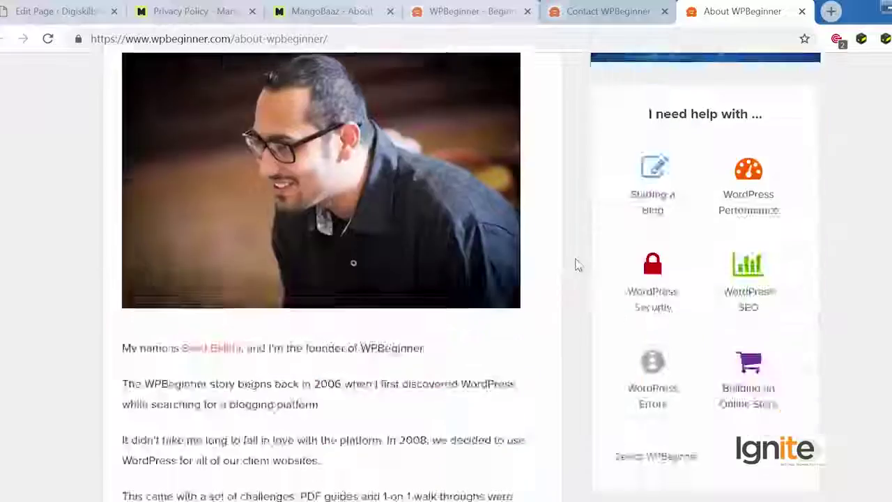
pyautogui.scroll(-12, 576, 262)
pyautogui.scroll(5, 571, 254)
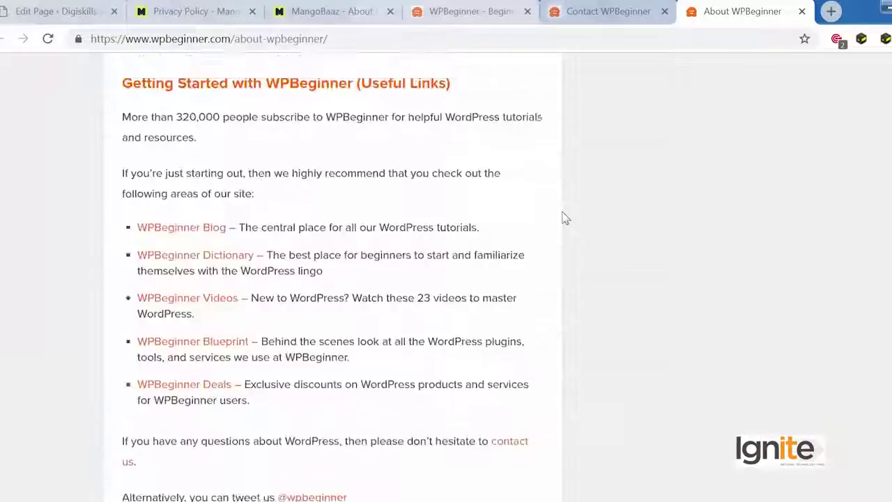
pyautogui.scroll(15, 565, 218)
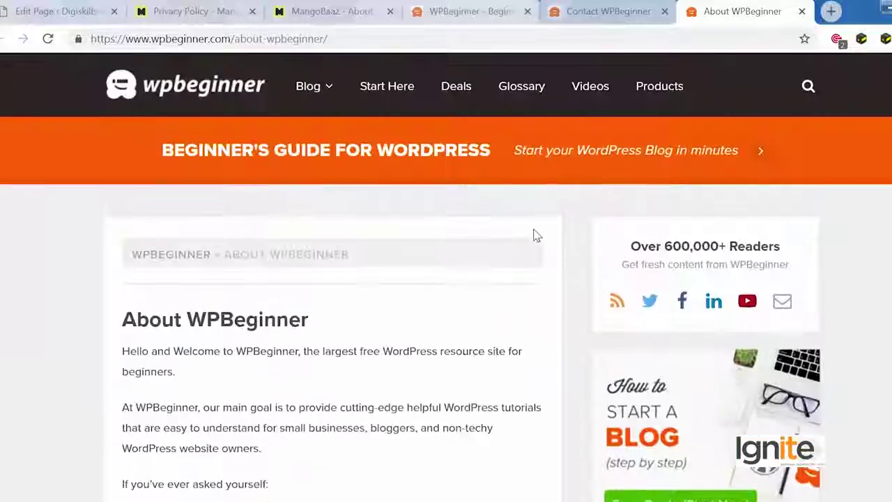